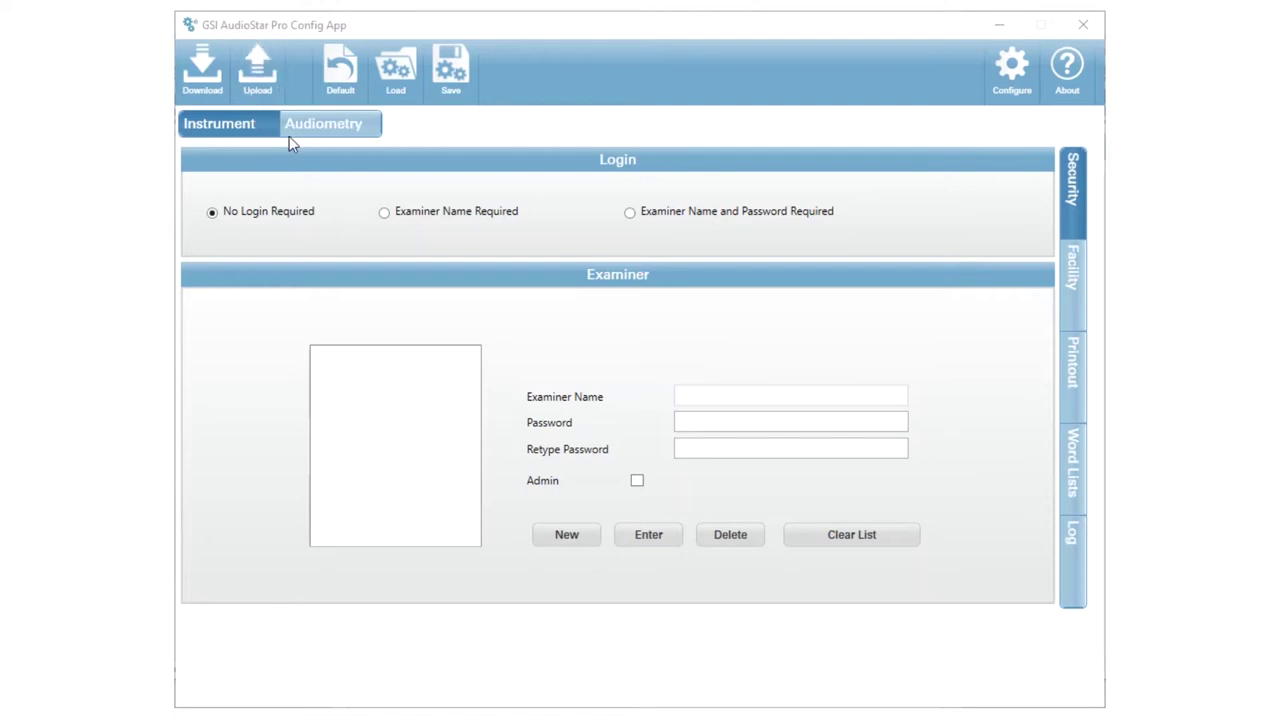
click(338, 135)
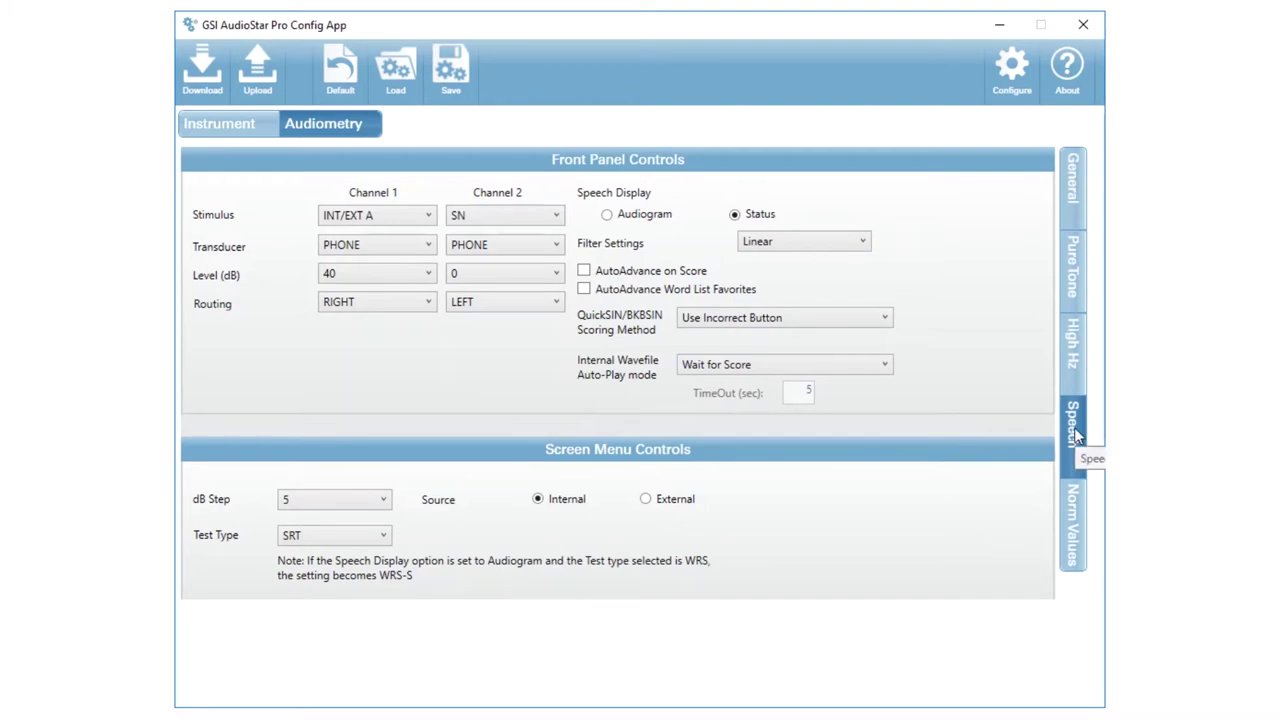
click(1074, 432)
- Choose Time Expire Correct from the Internal Wavefile Auto-Play mode list
click(884, 366)
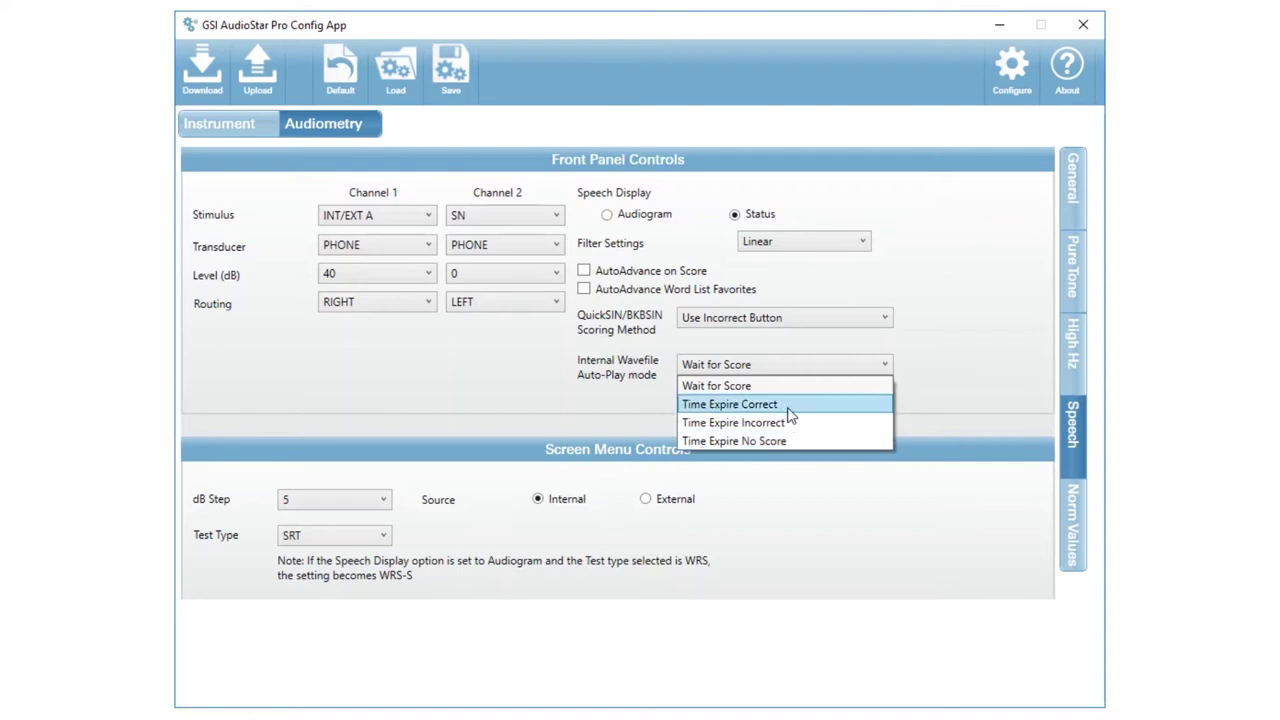
click(790, 405)
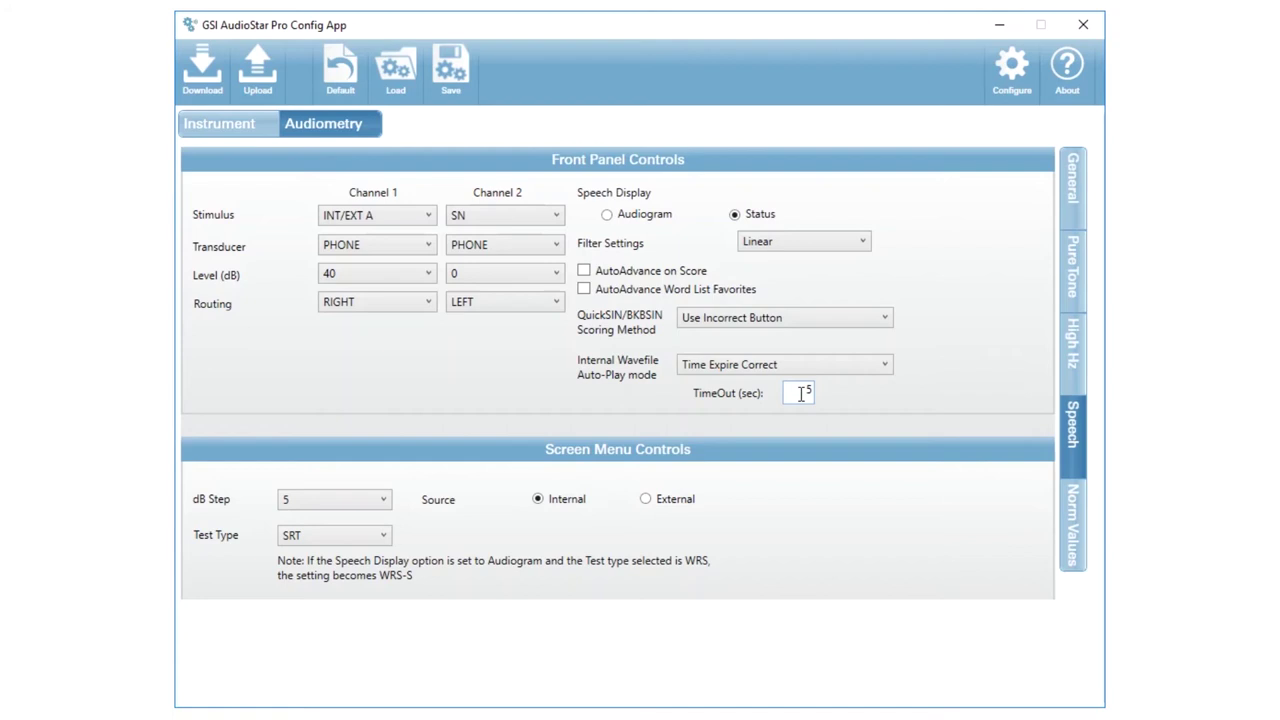
- Replace the 5 in the TimeOut (sec) field with 2
double_click(802, 393)
text(2)
- Tick AutoAdvance Word List Favorites, leaving AutoAdvance on Score unchecked
click(584, 272)
click(582, 272)
click(584, 293)
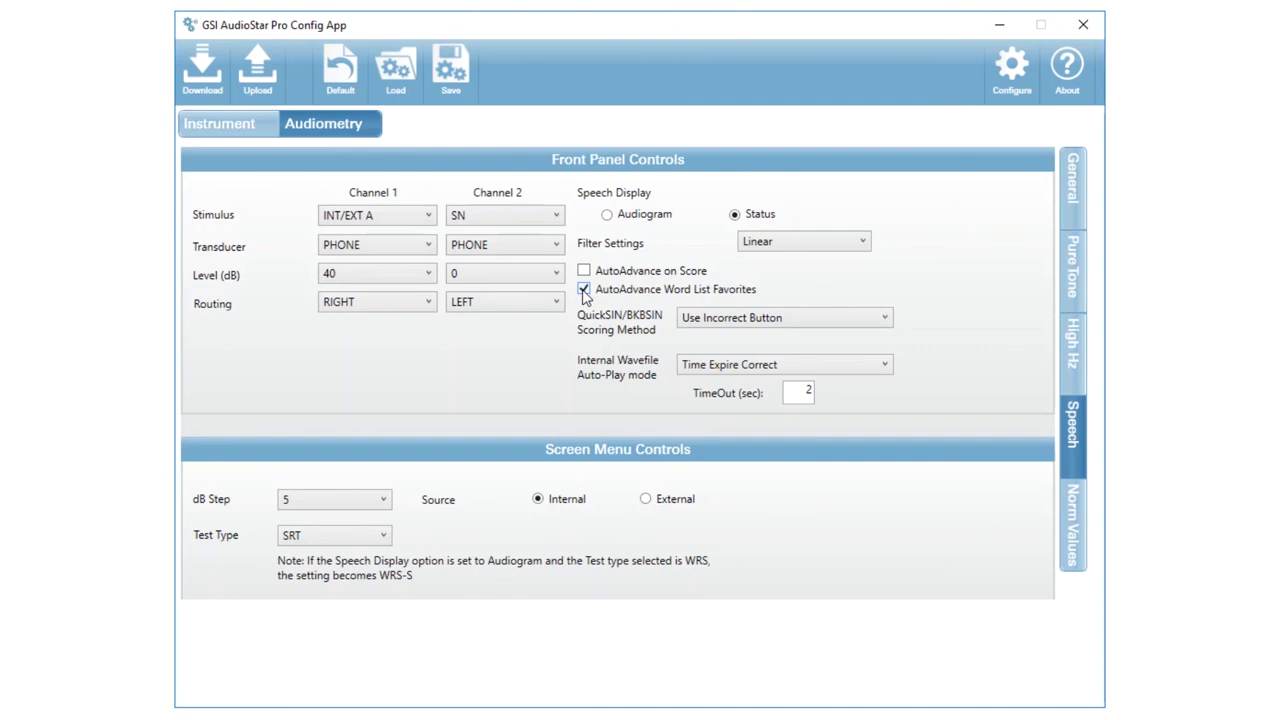